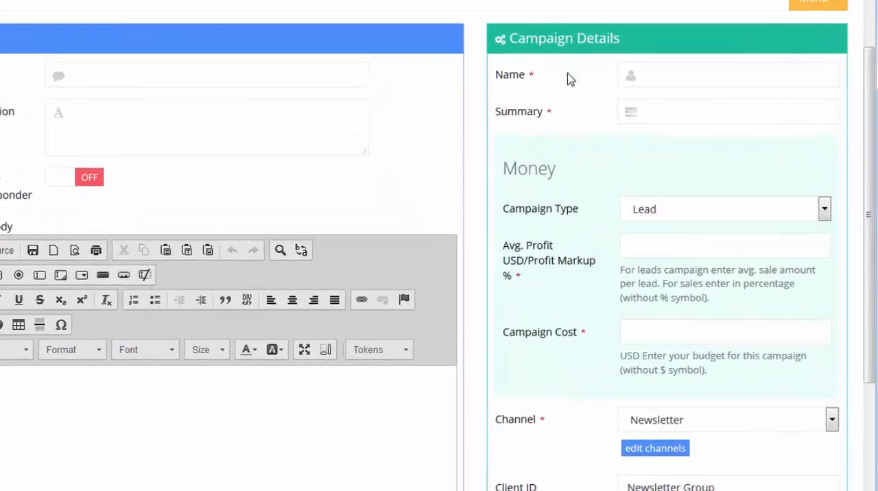
Step: Set the average profit for the Lead campaign to 50
left_click(662, 248)
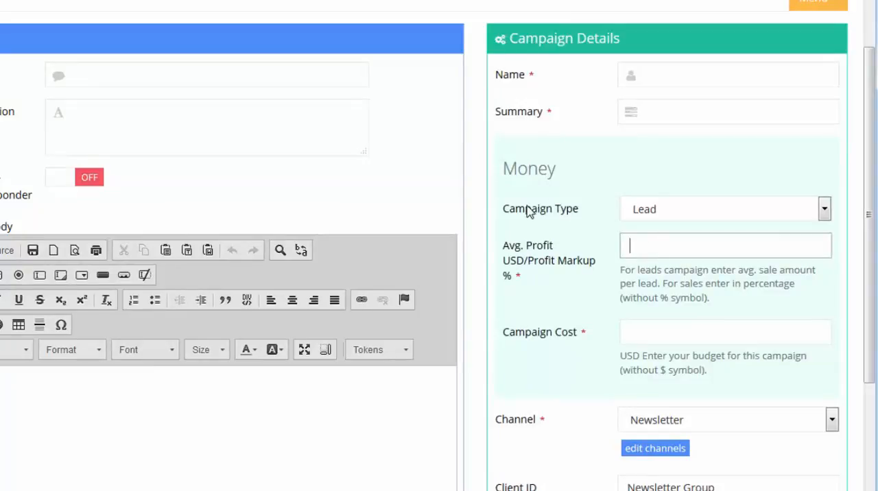
left_click(672, 210)
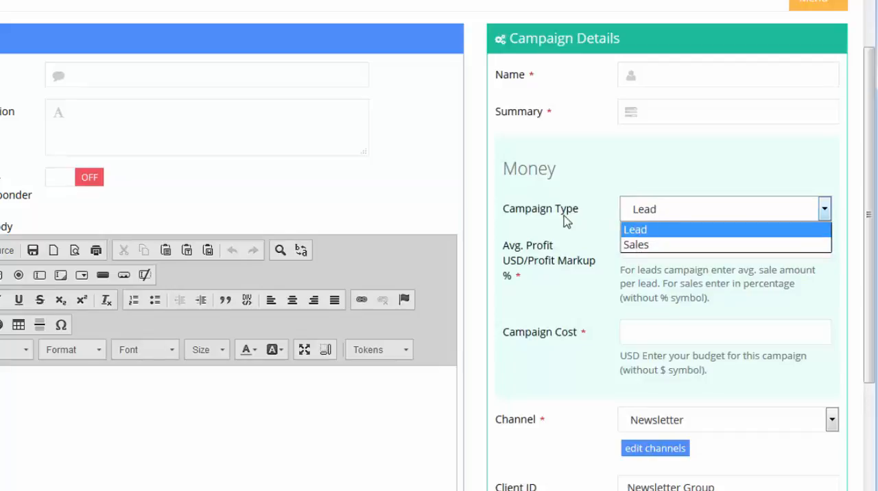
left_click(567, 240)
left_click(644, 250)
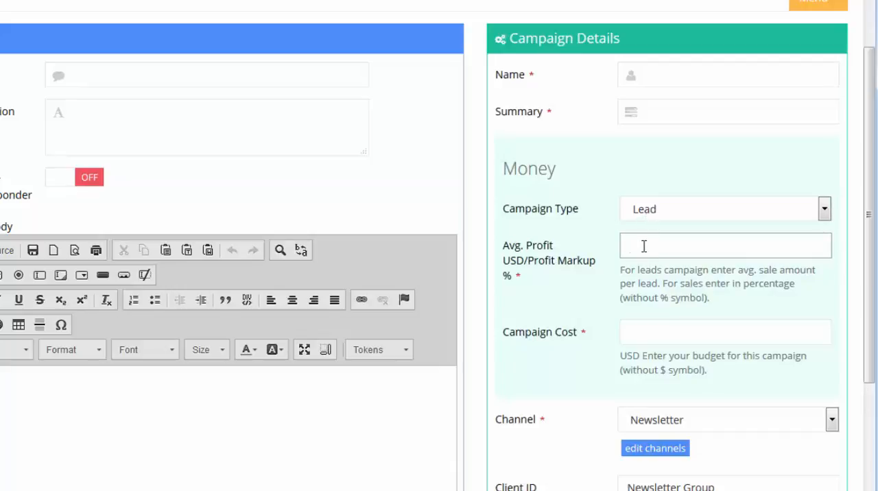
type("50")
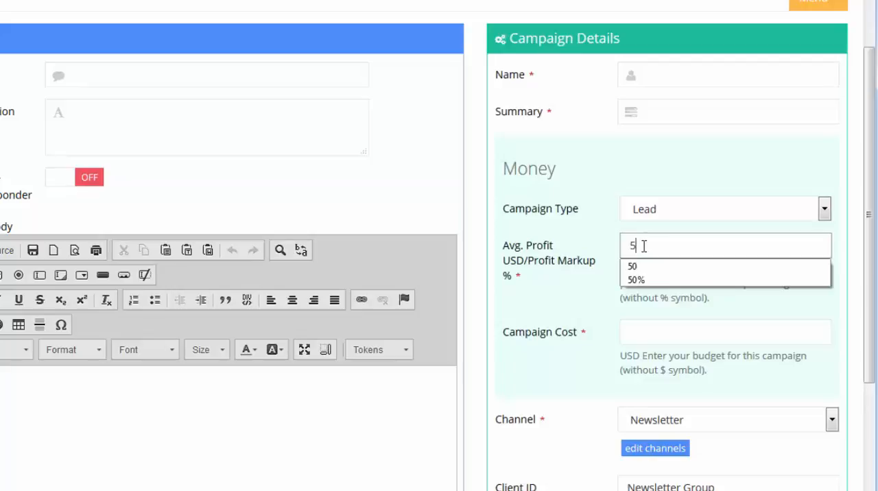
left_click(580, 235)
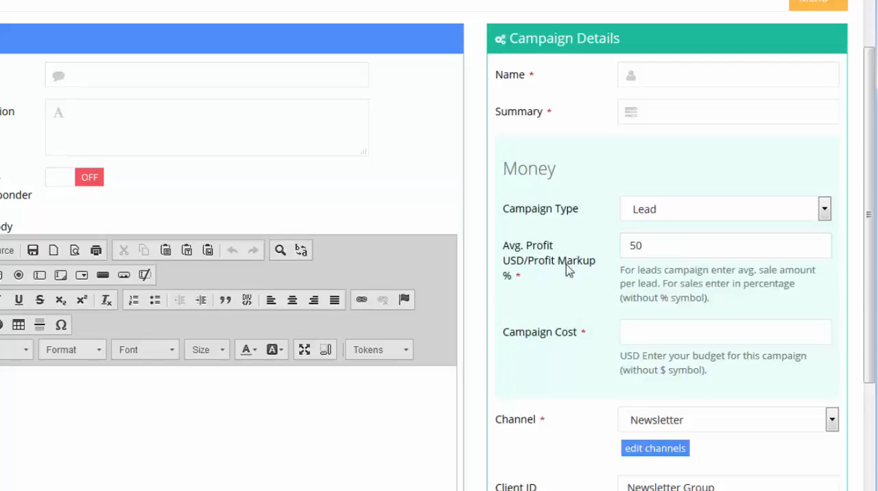
Step: Switch the campaign type to Sales and back to Lead
left_click(667, 215)
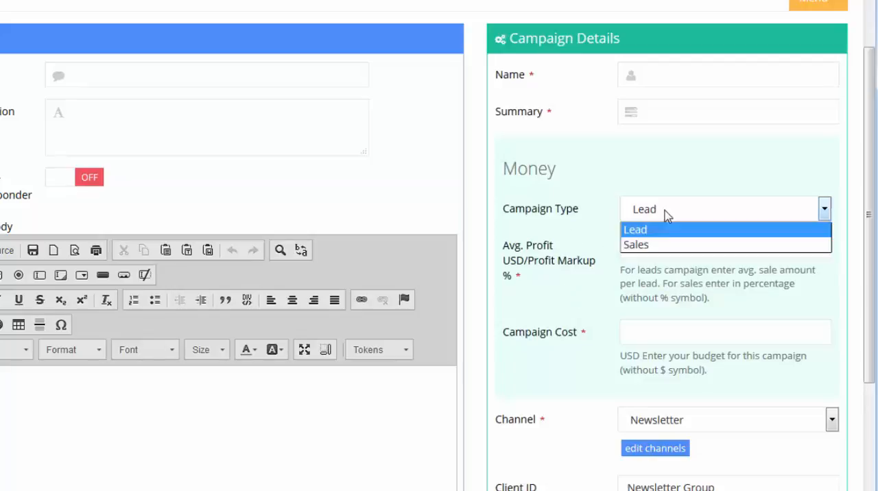
left_click(652, 246)
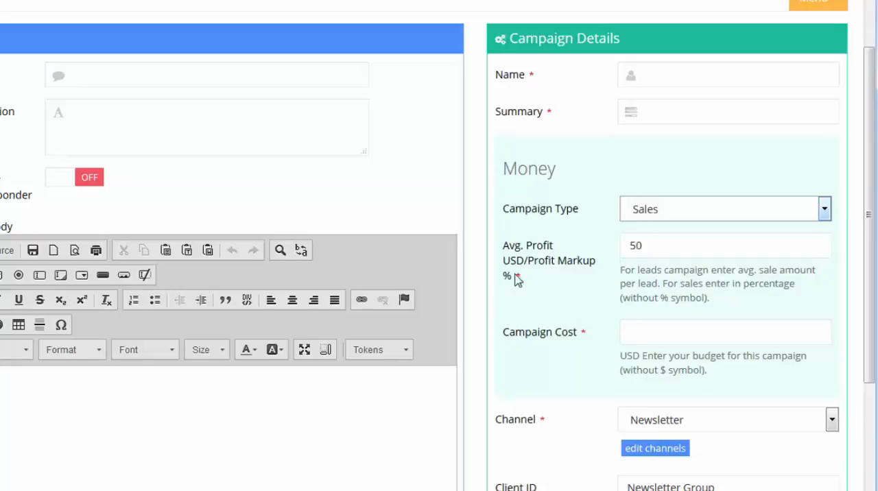
left_click(677, 246)
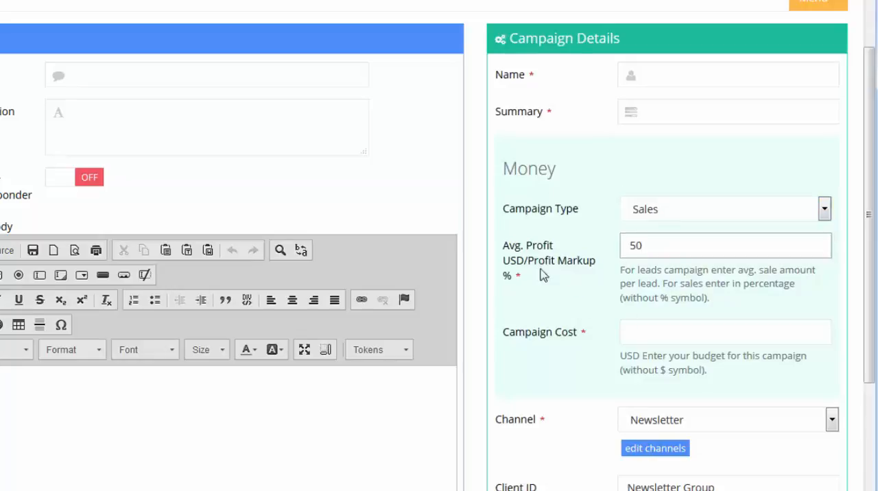
left_click(656, 216)
left_click(651, 232)
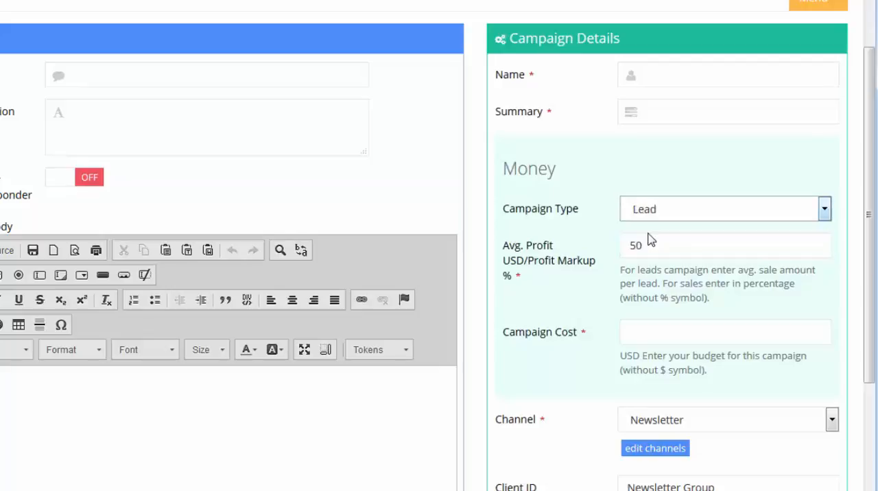
Step: Set the campaign cost to 500
left_click(649, 336)
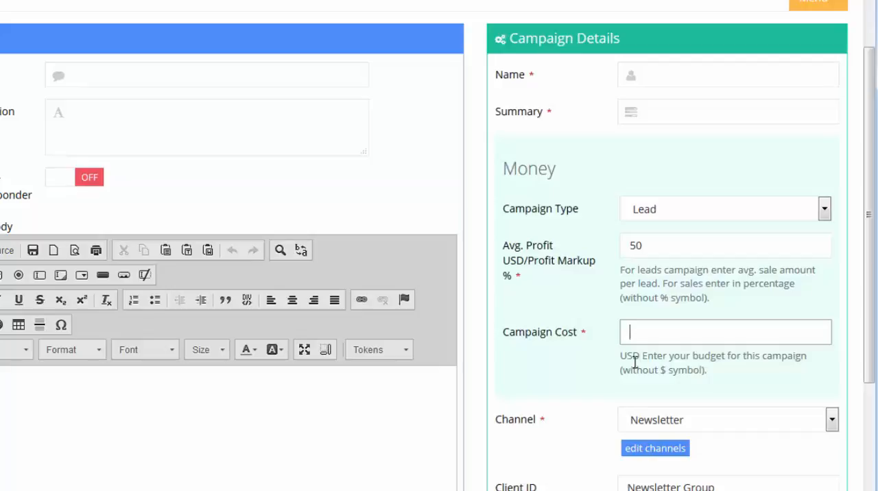
type("500")
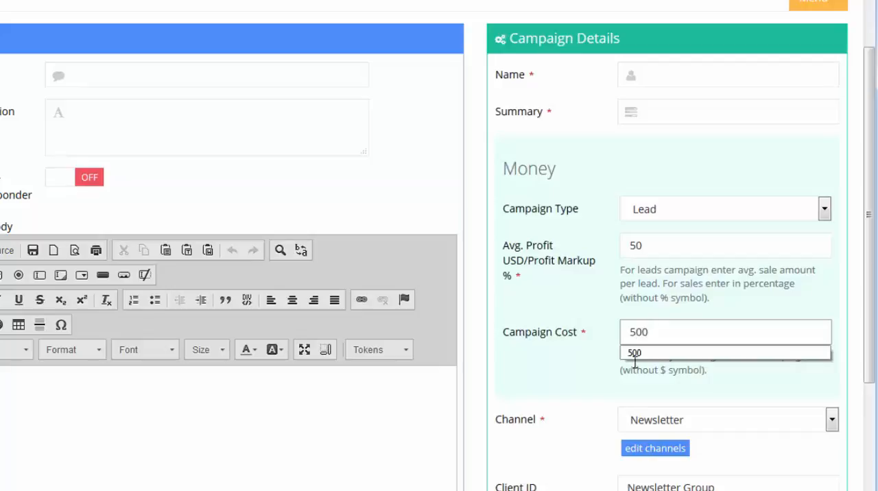
left_click(559, 337)
left_click(568, 397)
Step: Title the newsletter "How to market your web site."
scroll(568, 402, "down", 3)
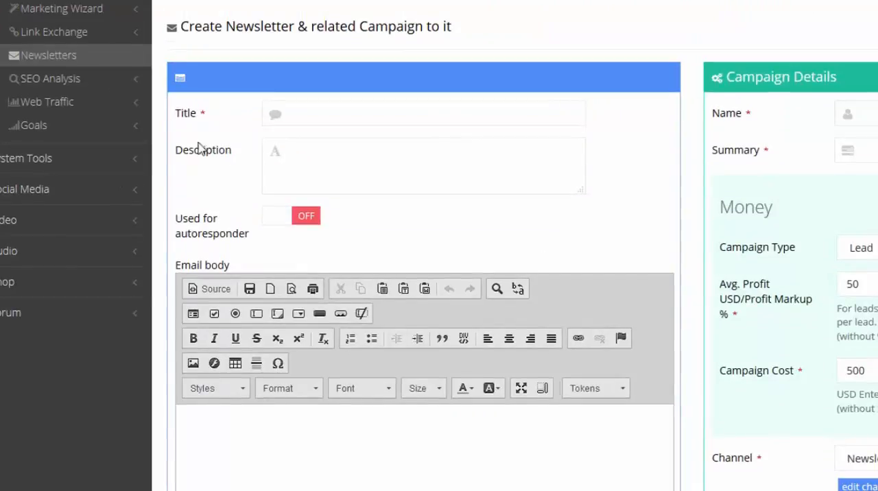
left_click(377, 114)
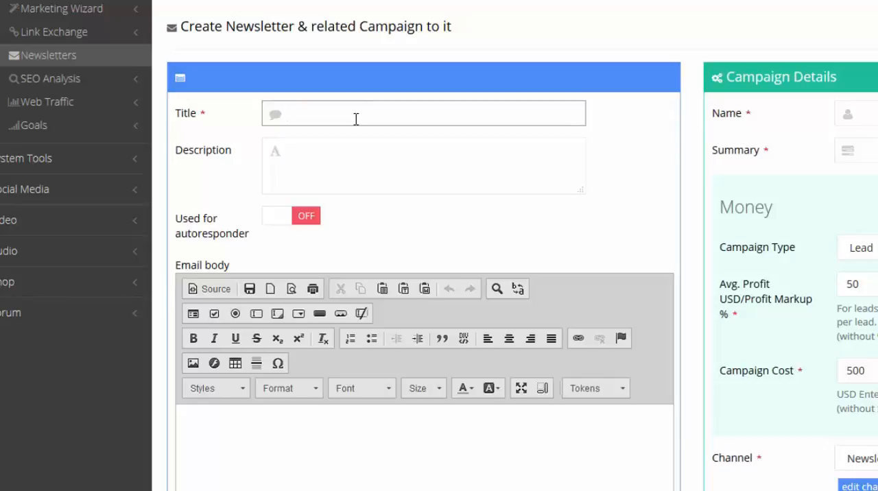
type("Ho")
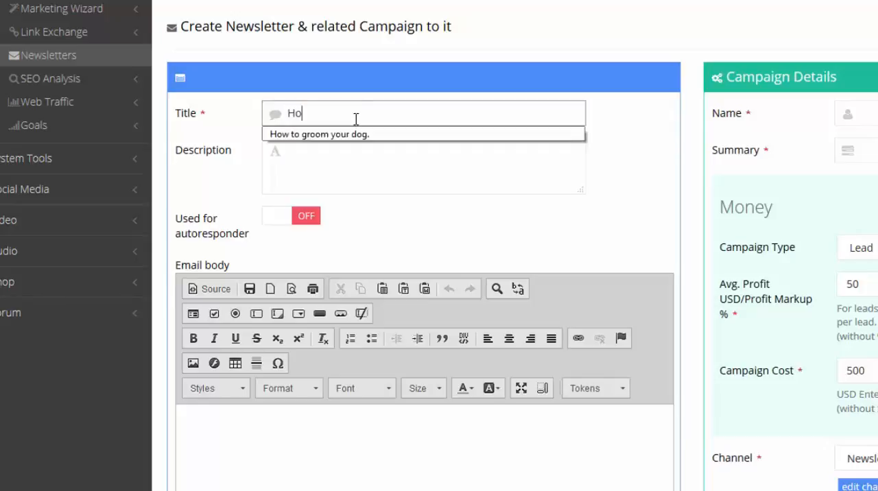
type("w to market y")
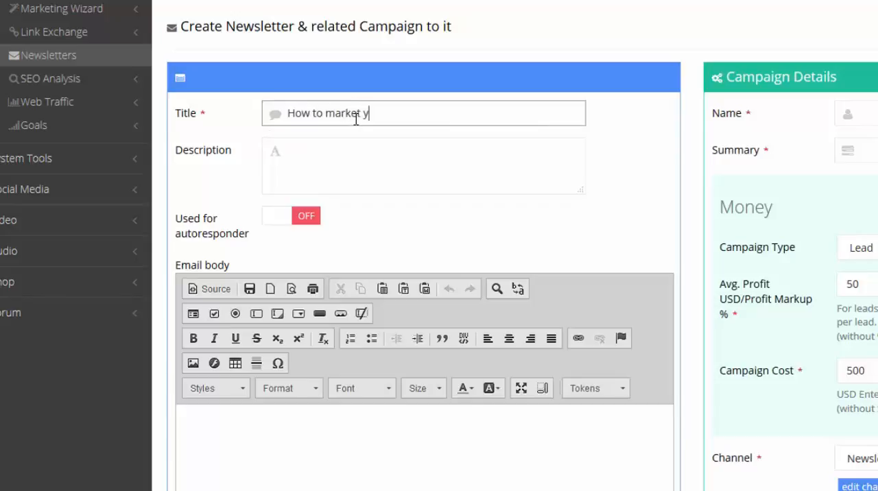
type("our web site.")
Step: Enter "This is just a sample." as the newsletter description
left_click(465, 179)
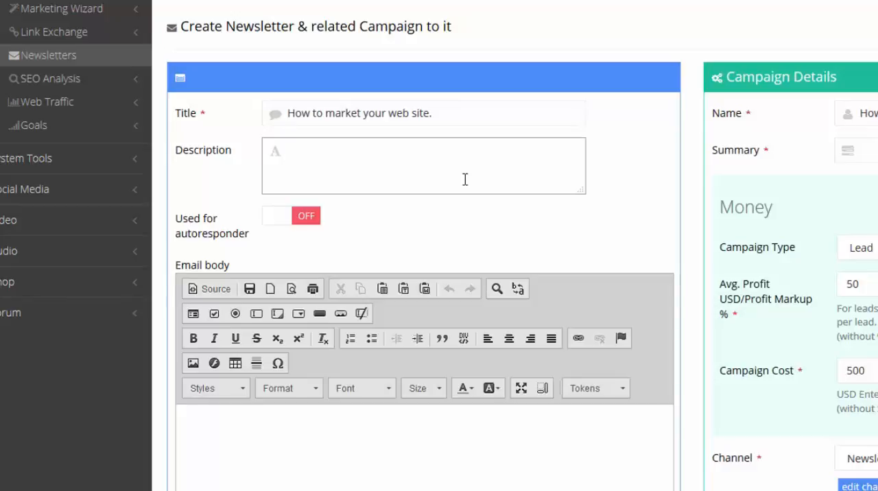
type("This is just a samplew")
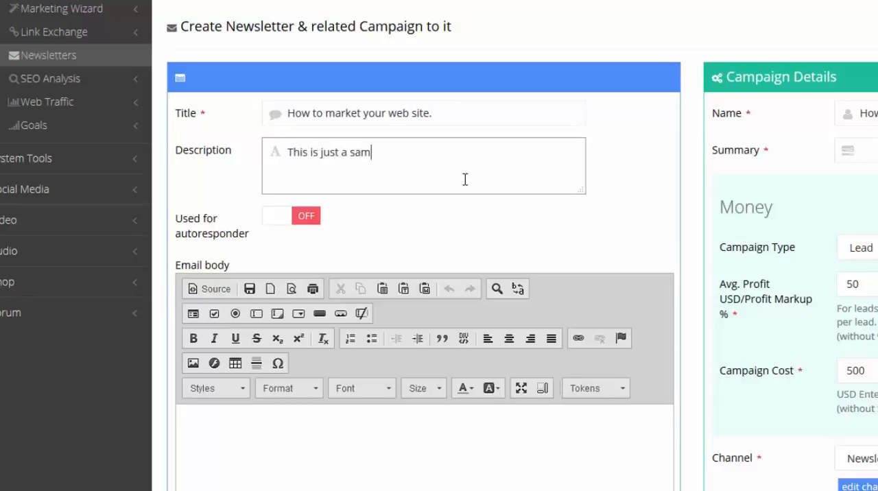
key("BackSpace")
key("BackSpace")
Step: Check the campaign's Name and Summary against the newsletter's title and description
scroll(441, 216, "down", 3)
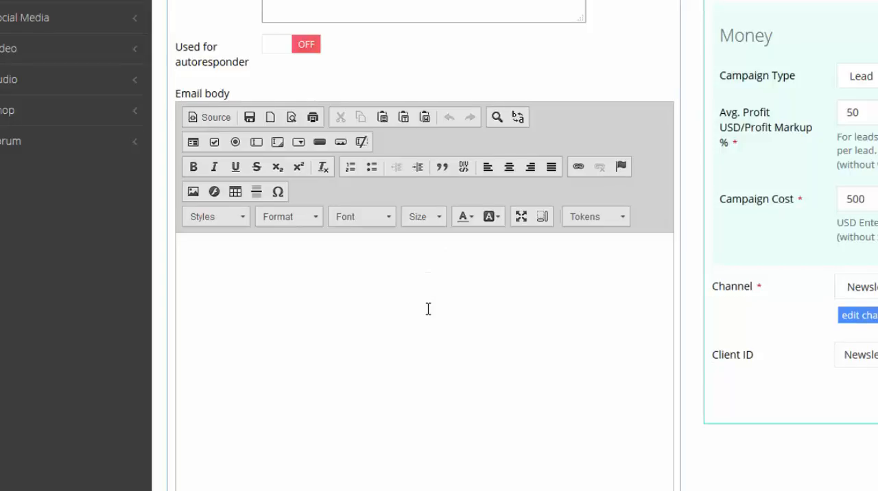
scroll(427, 308, "up", 5)
left_click(464, 196)
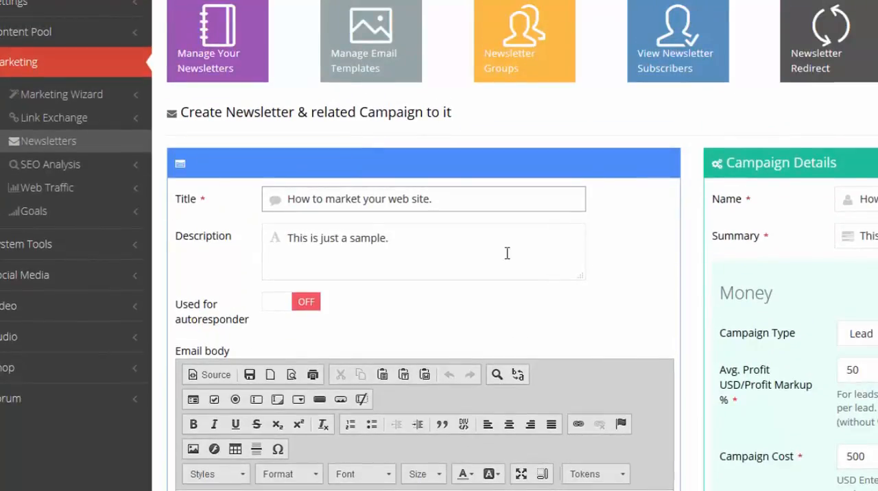
left_click(868, 236)
left_click(868, 199)
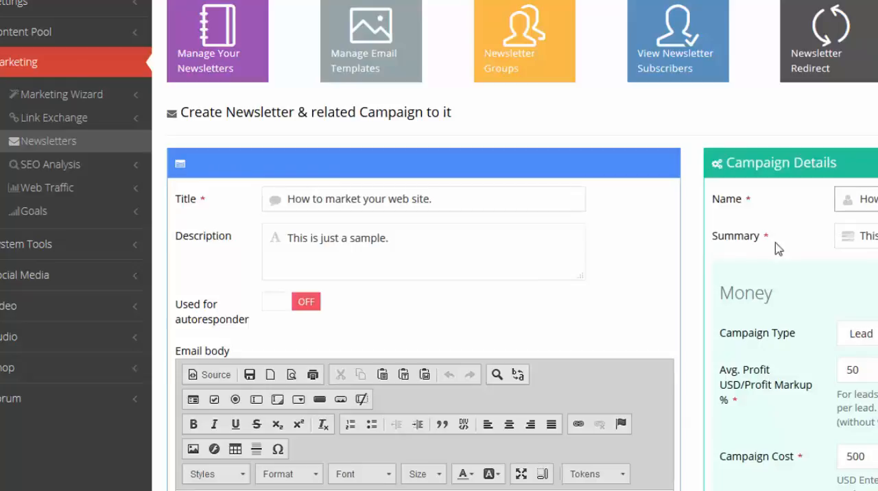
scroll(690, 290, "down", 4)
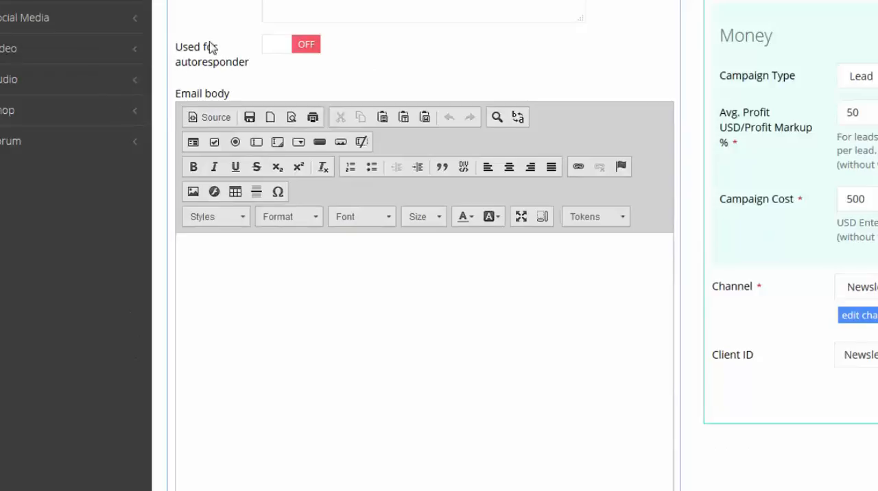
scroll(424, 142, "up", 3)
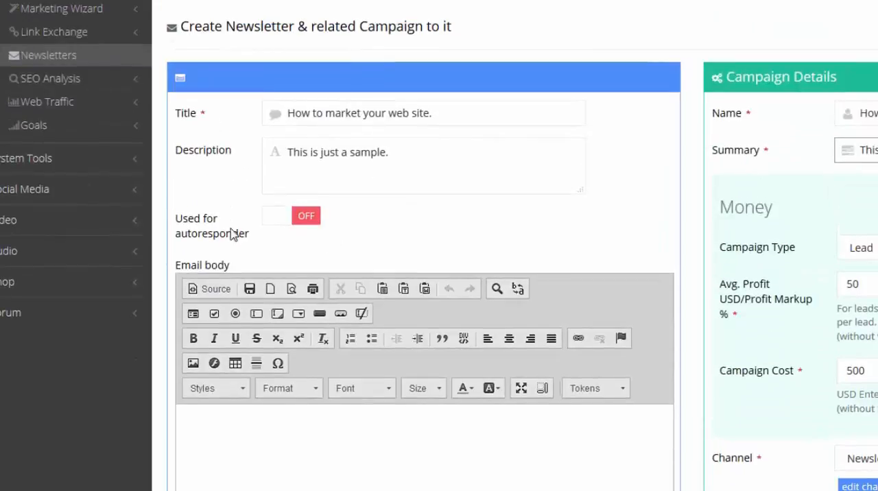
Step: Enable autoresponder use for the newsletter, keeping the Internet Business Development group, and choose Newsletter Template as its email template
left_click(293, 220)
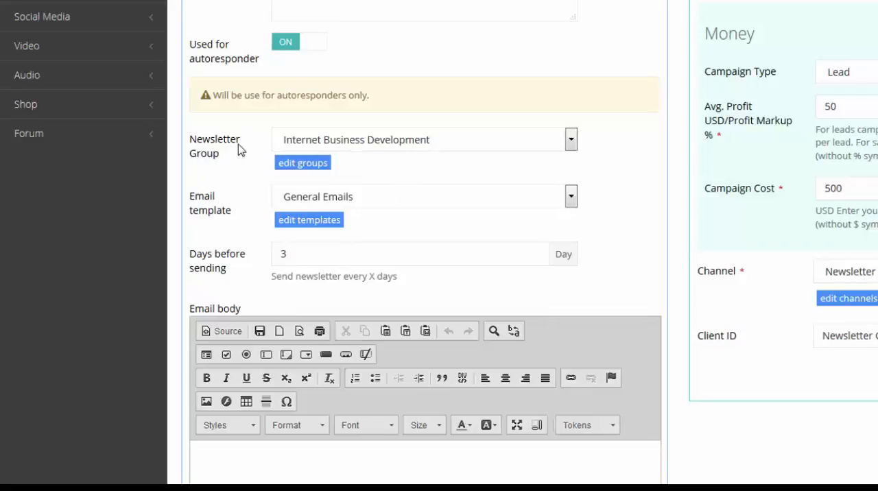
left_click(491, 144)
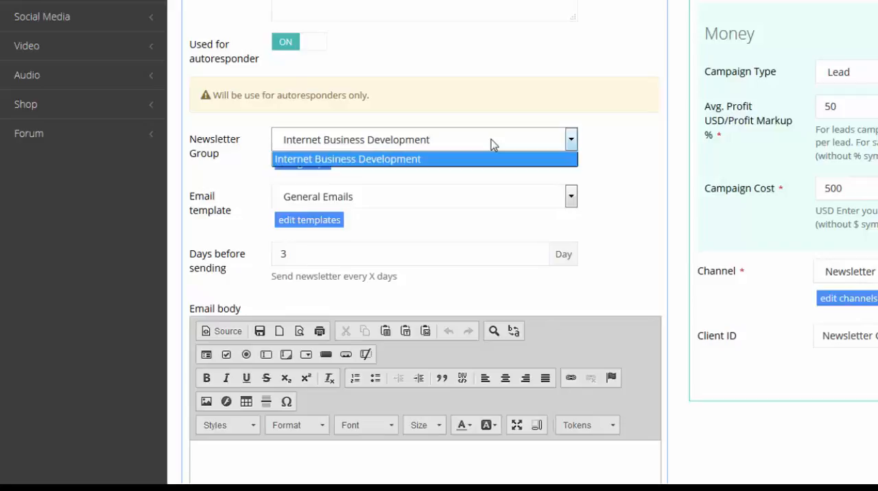
left_click(616, 153)
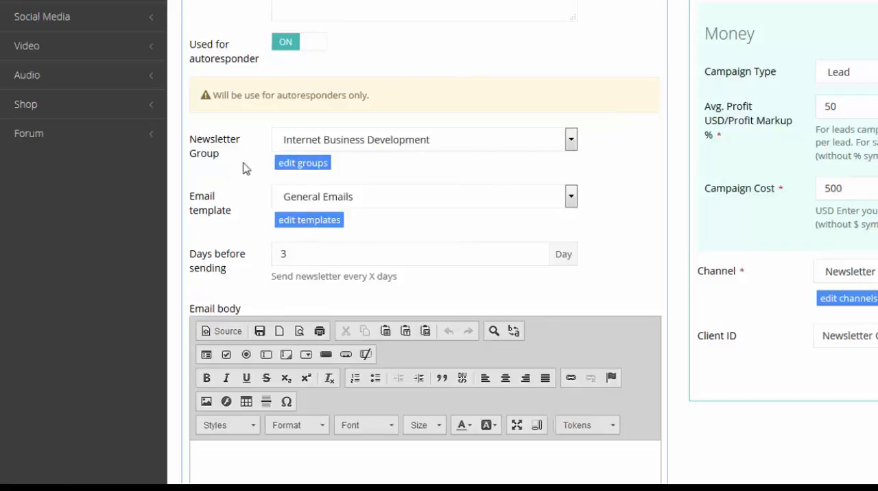
left_click(425, 145)
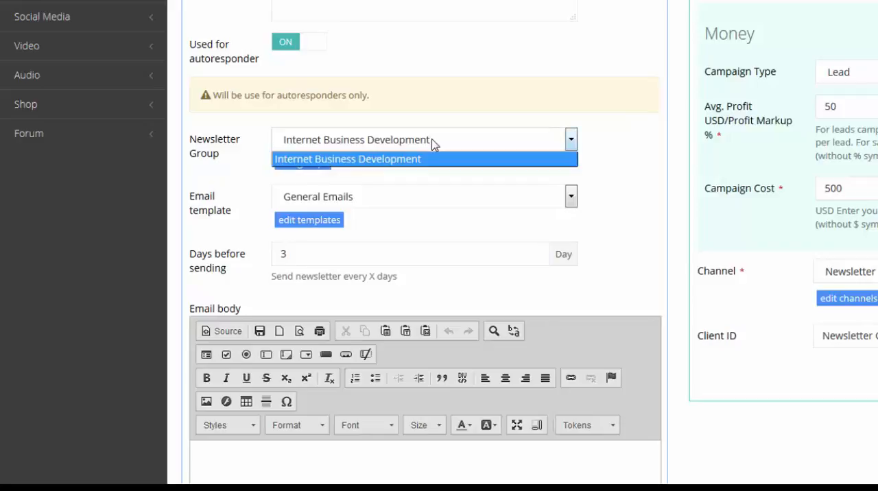
left_click(626, 147)
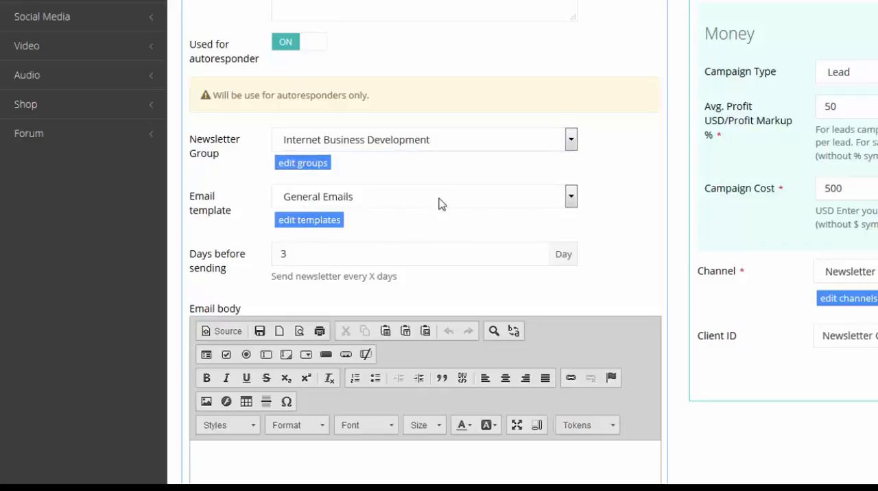
left_click(481, 199)
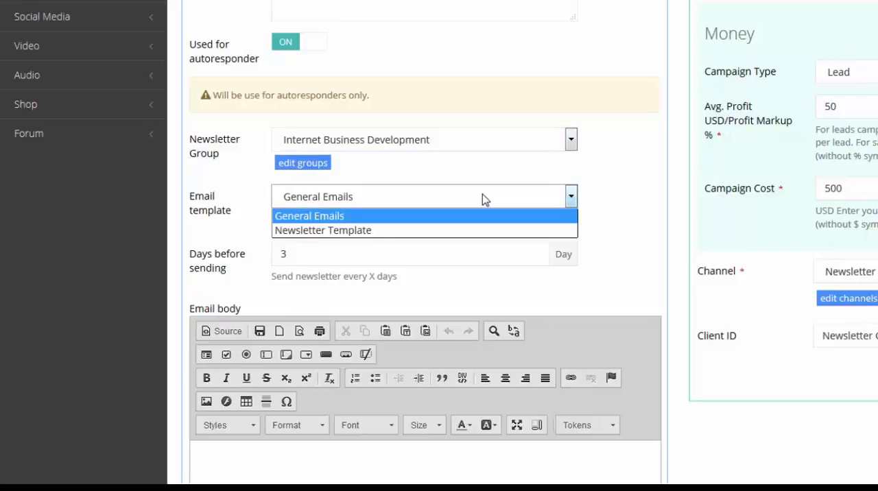
left_click(385, 231)
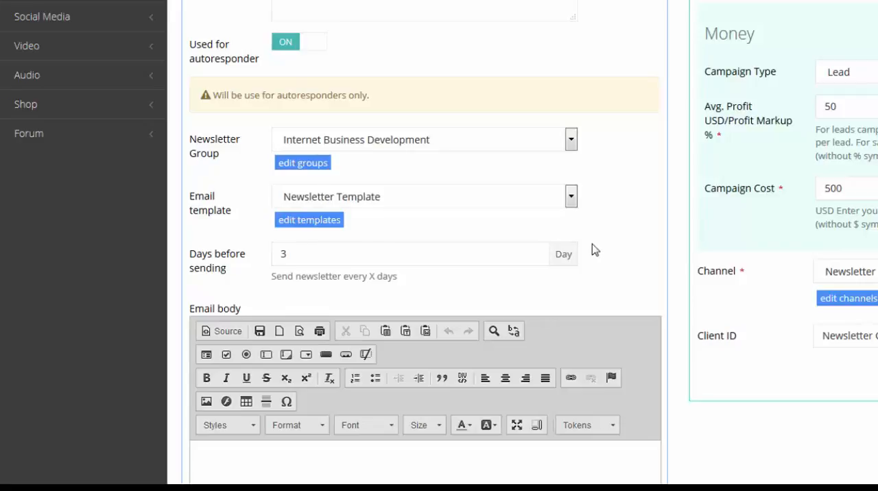
Step: Check the autoresponder's days before sending and turn autoresponder use off for the newsletter
double_click(316, 256)
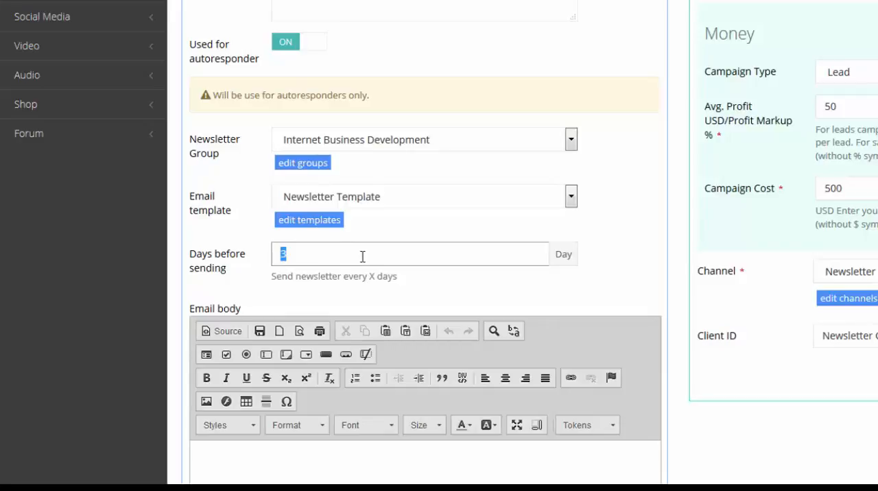
left_click(334, 259)
left_click_drag(346, 256, 209, 257)
left_click(225, 238)
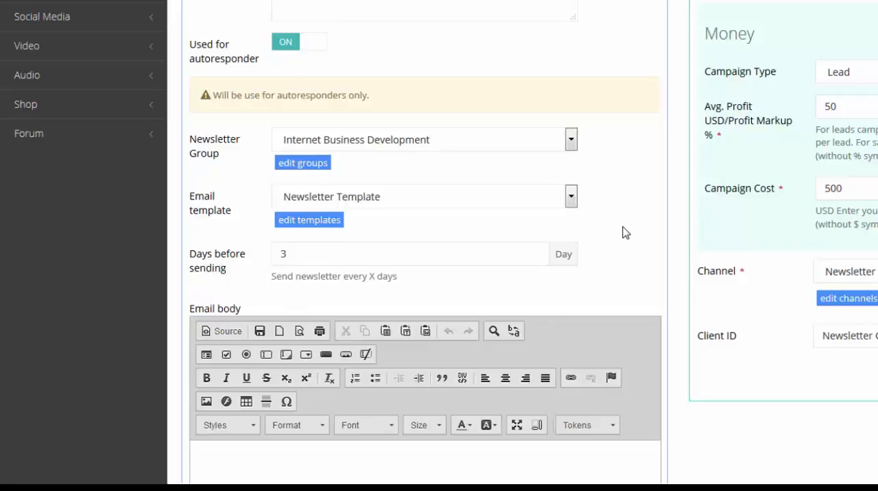
left_click(288, 46)
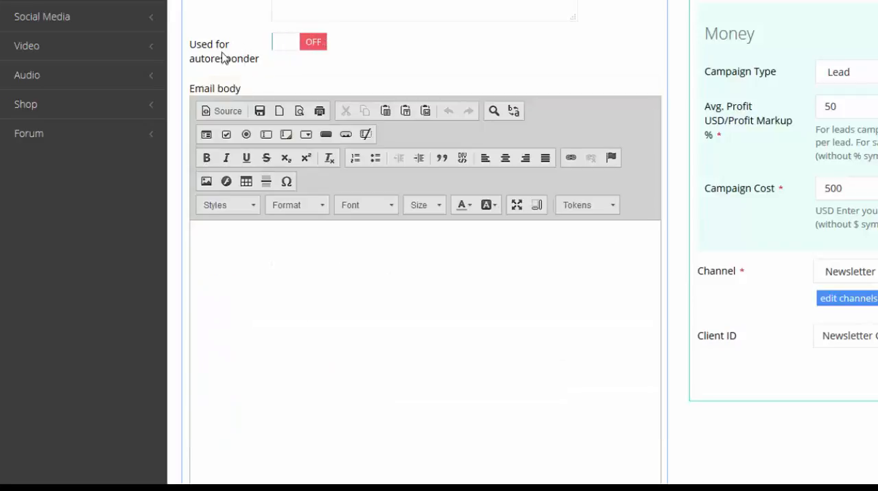
Step: Write "This is just some demo text." in the email body and fill it out with pasted copies of that sentence
left_click(364, 291)
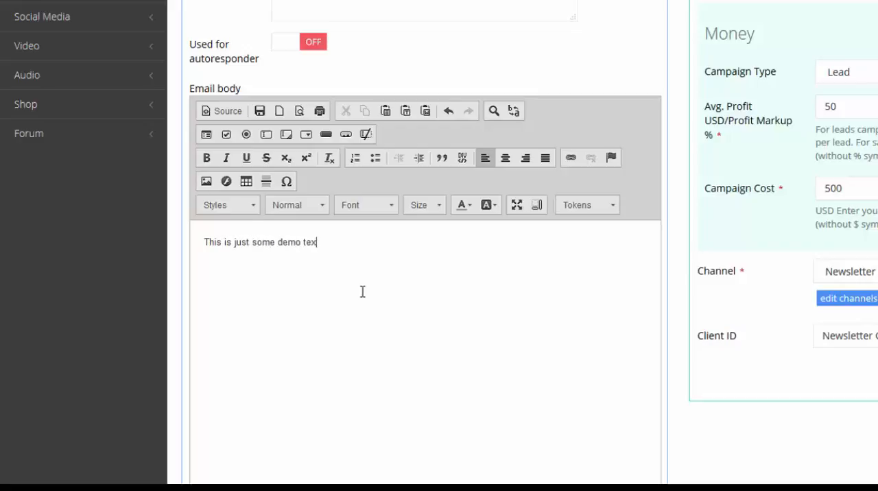
key("ctrl+a")
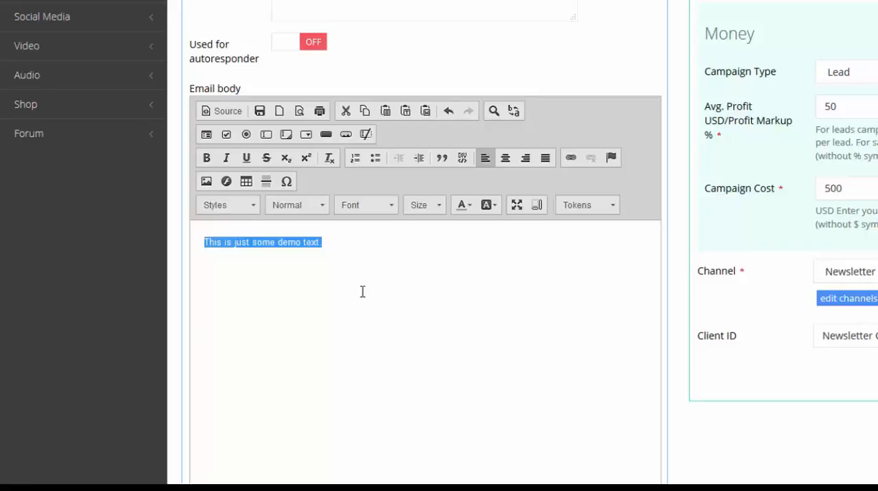
key("ctrl+c")
key("ctrl+v")
key("ctrl+v")
key("ctrl+v")
key("ctrl+v")
key("ctrl+v")
key("ctrl+v")
key("ctrl+v")
key("ctrl+v")
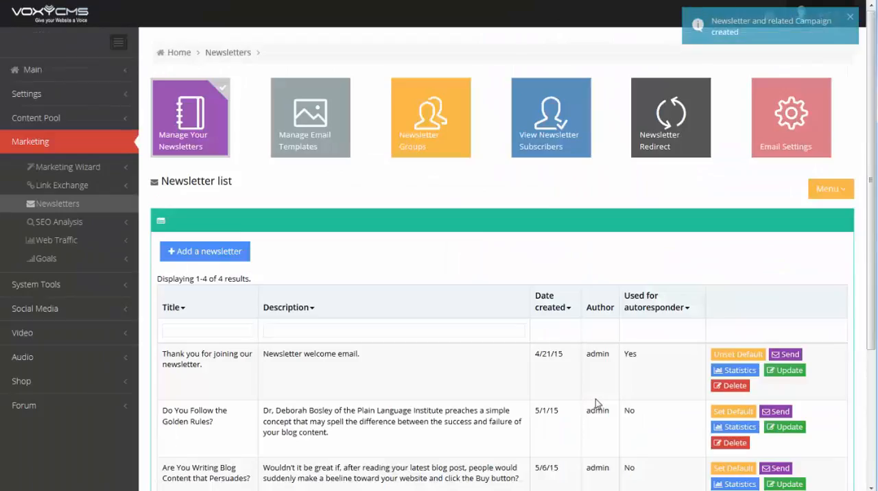
Step: Find the newly created "How to market your web site." newsletter in the newsletter list
scroll(429, 350, "down", 1)
scroll(426, 350, "down", 3)
left_click_drag(171, 348, 325, 365)
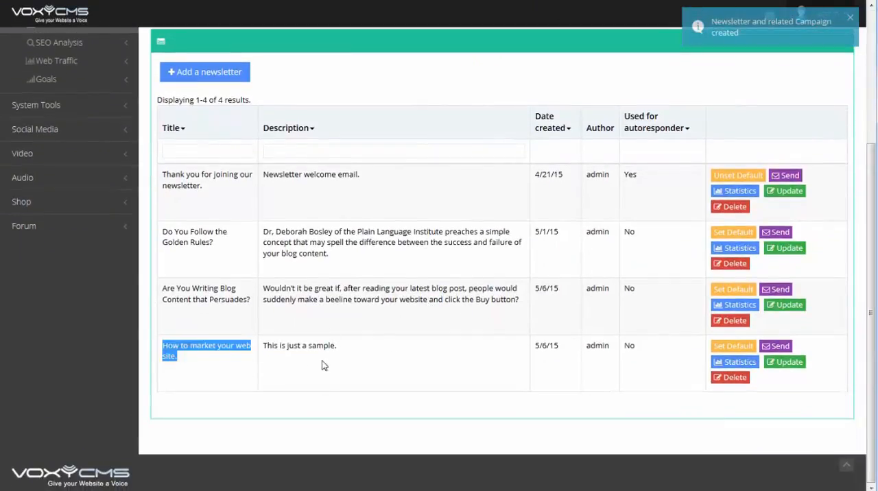
left_click(353, 380)
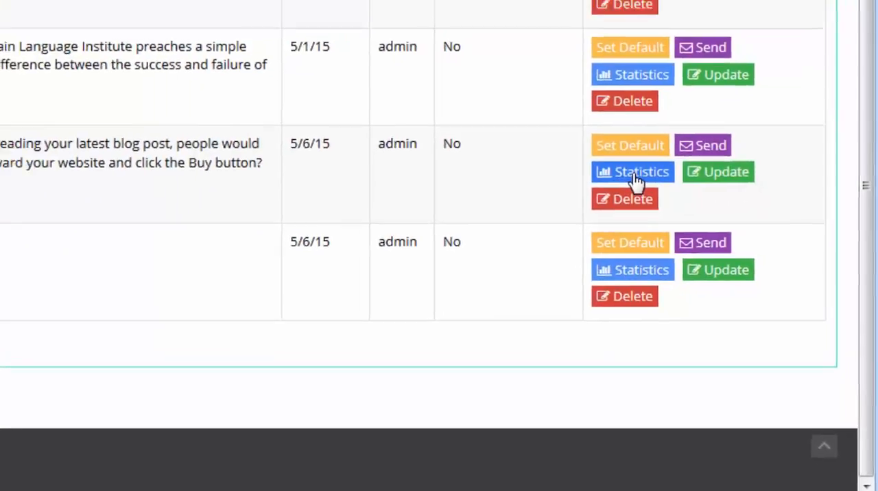
Step: Review the opens, clicks and link statistics of the "Are You Writing Blog Content that Persuades?" newsletter
left_click(610, 144)
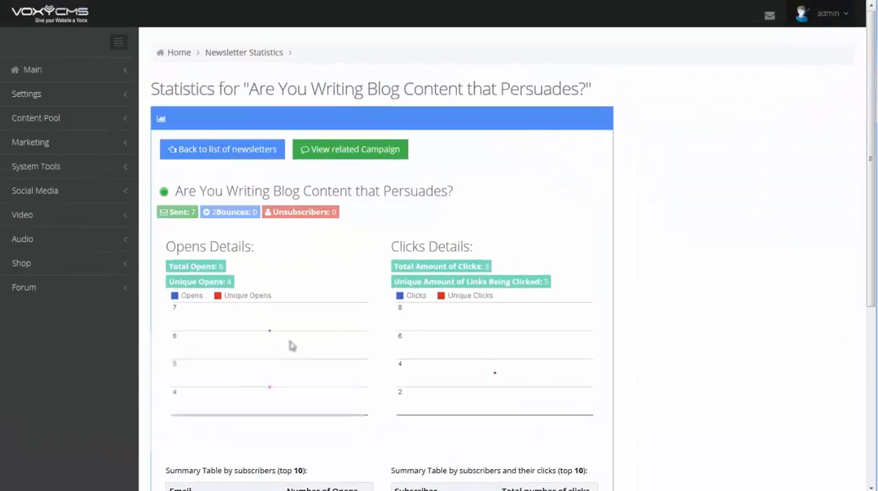
scroll(290, 347, "down", 3)
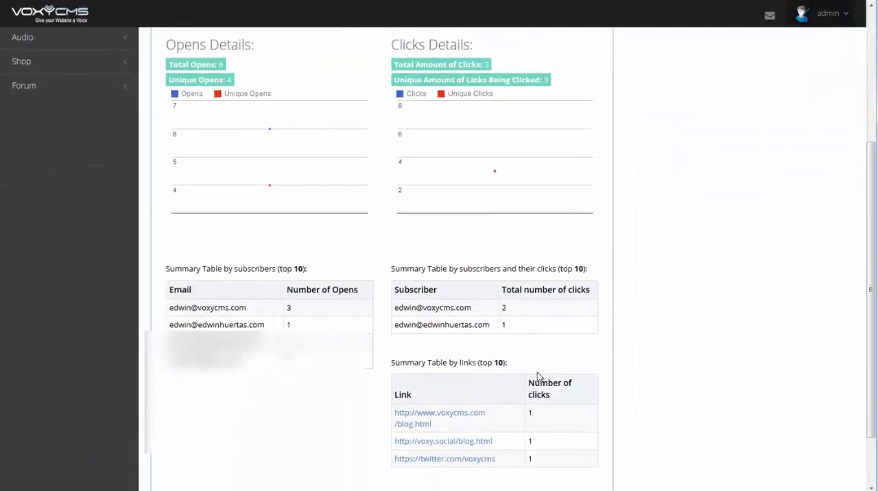
mouse_move(496, 173)
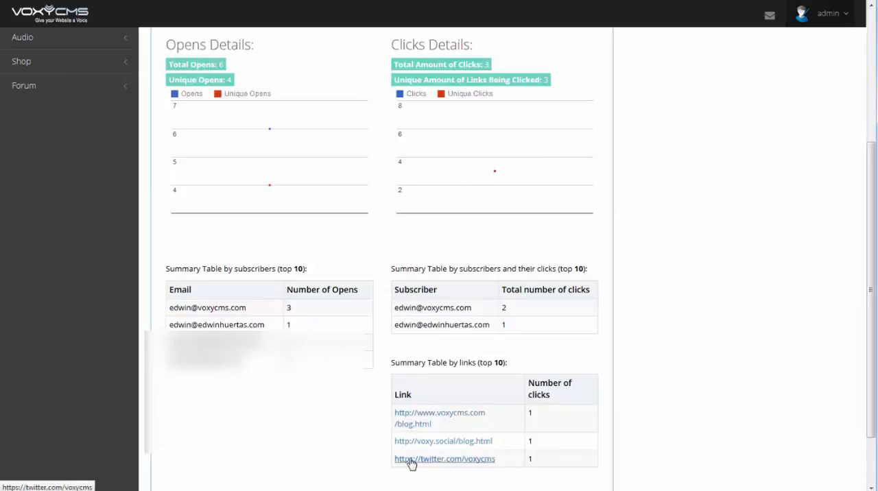
scroll(346, 405, "up", 1)
scroll(346, 405, "up", 3)
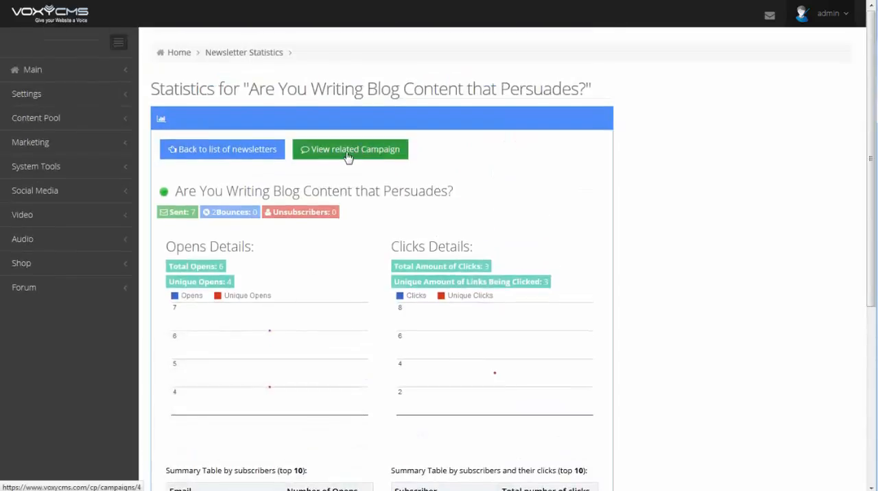
Step: View the newsletter's related campaign and examine its subscriber tables, date filter, graphs and Summary
left_click(324, 165)
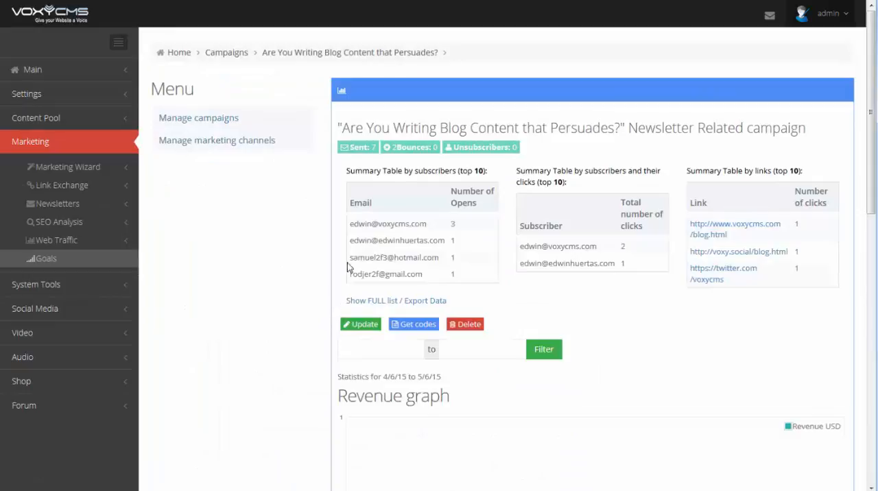
scroll(379, 233, "down", 1)
scroll(380, 234, "down", 1)
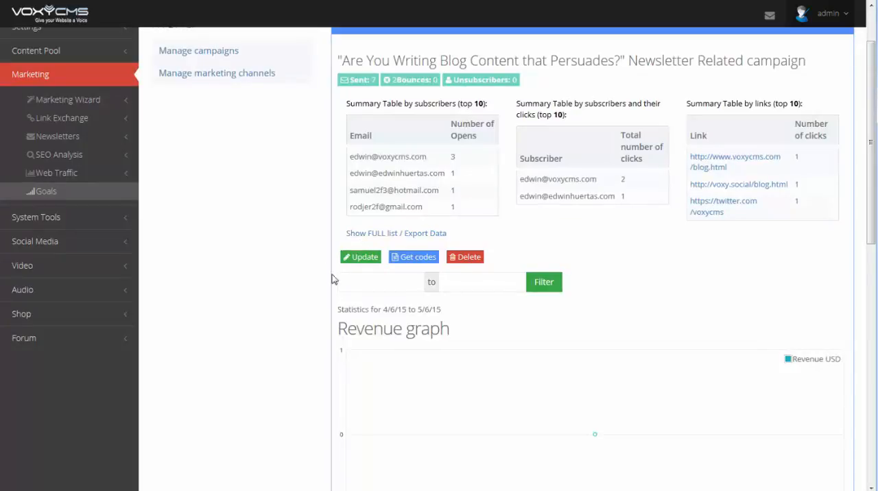
left_click(371, 284)
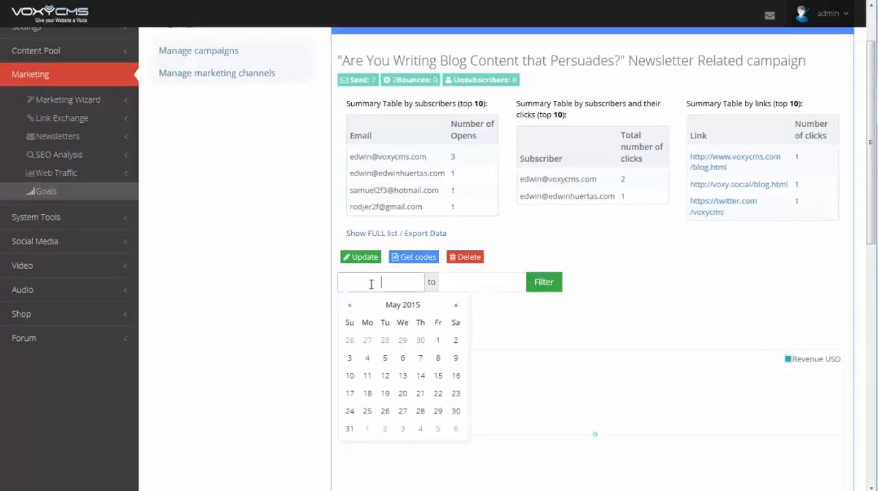
left_click(281, 293)
scroll(281, 295, "down", 5)
scroll(281, 296, "down", 5)
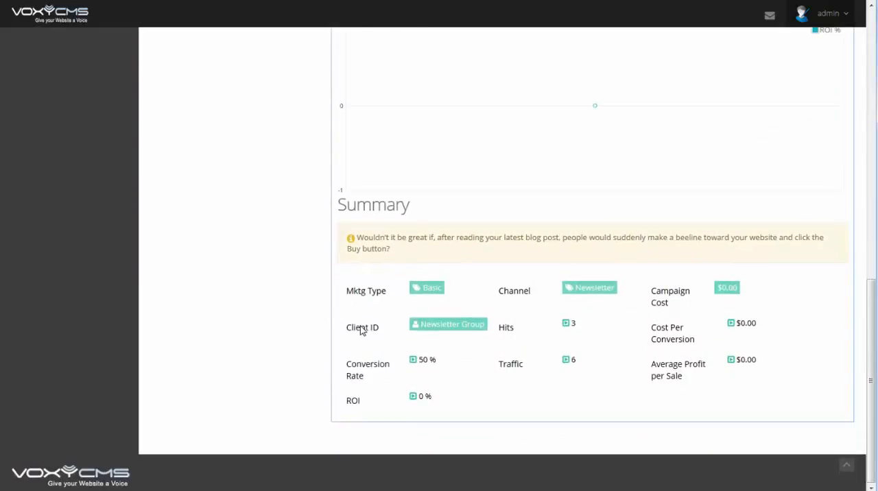
scroll(362, 330, "up", 6)
scroll(294, 304, "up", 3)
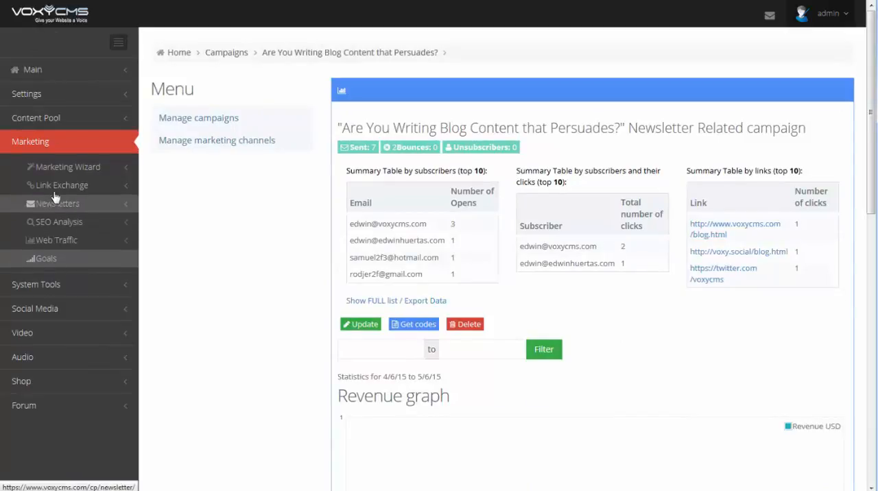
Step: Return to the newsletter list, check its send option, and view the email templates before coming back to the list
left_click(59, 204)
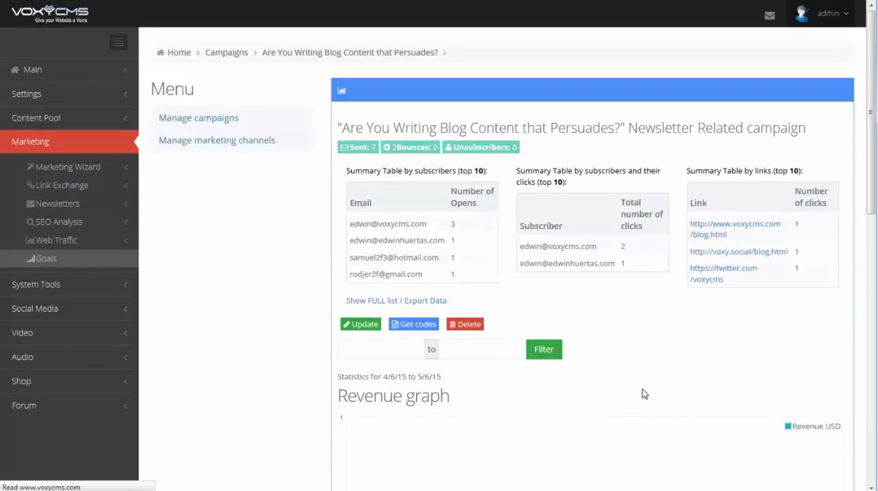
scroll(631, 387, "down", 5)
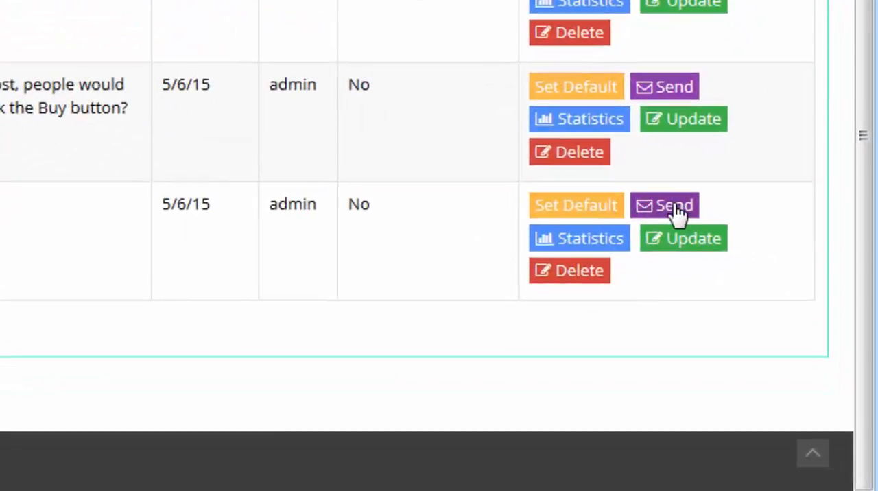
scroll(120, 218, "up", 5)
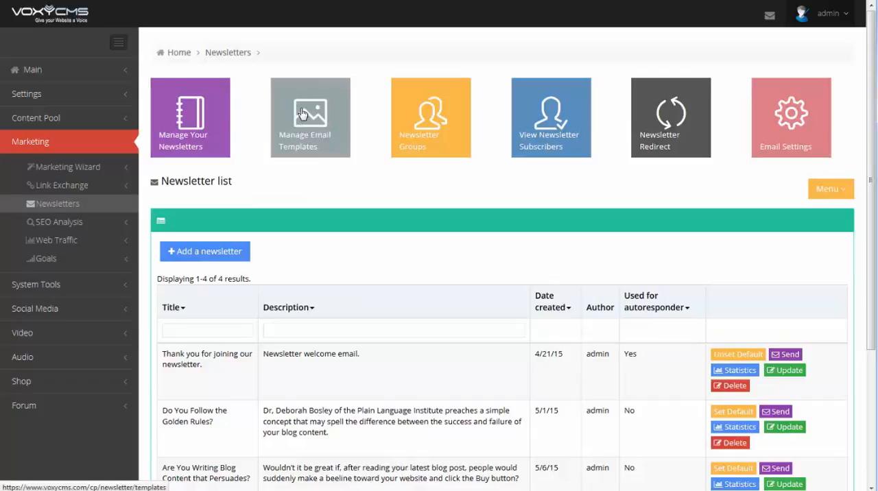
left_click(303, 129)
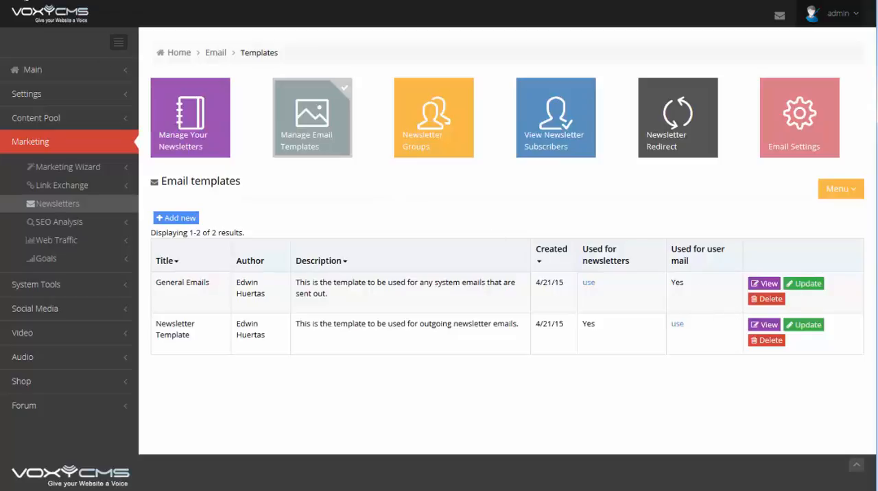
left_click(9, 0)
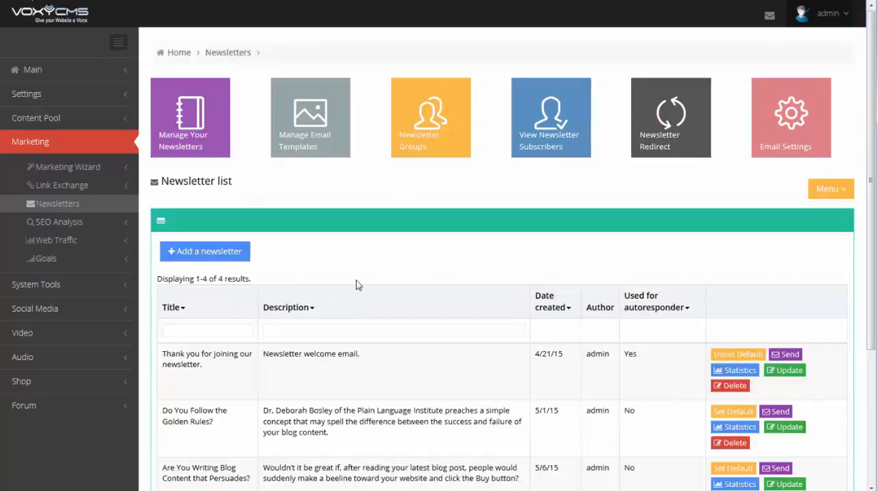
Step: Open the send form for "How to market your web site." and check the available newsletters, keeping that one selected
scroll(408, 324, "down", 3)
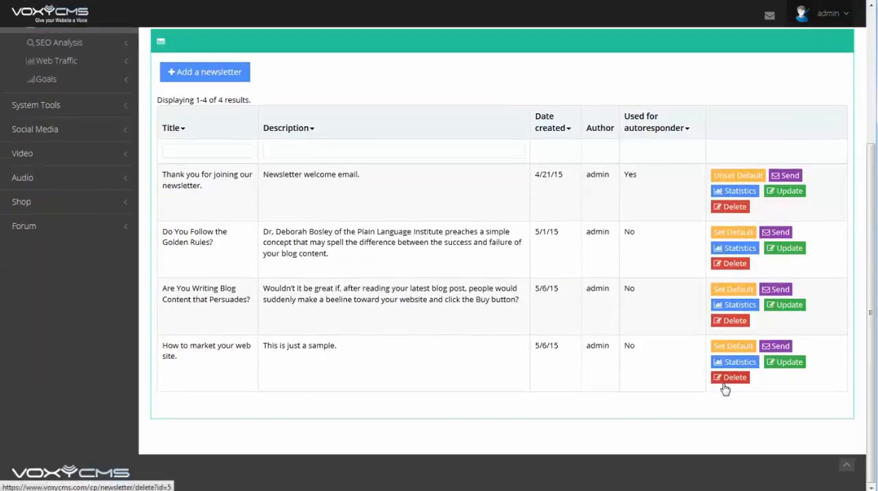
left_click(780, 347)
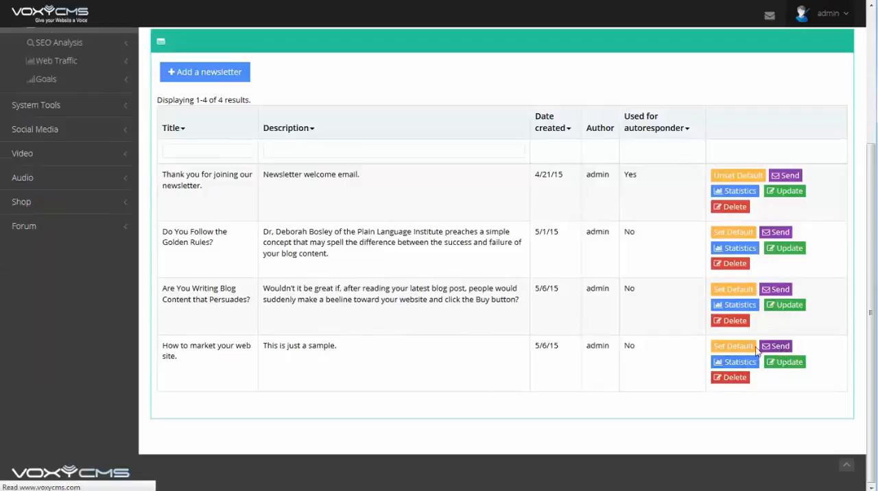
scroll(241, 267, "down", 2)
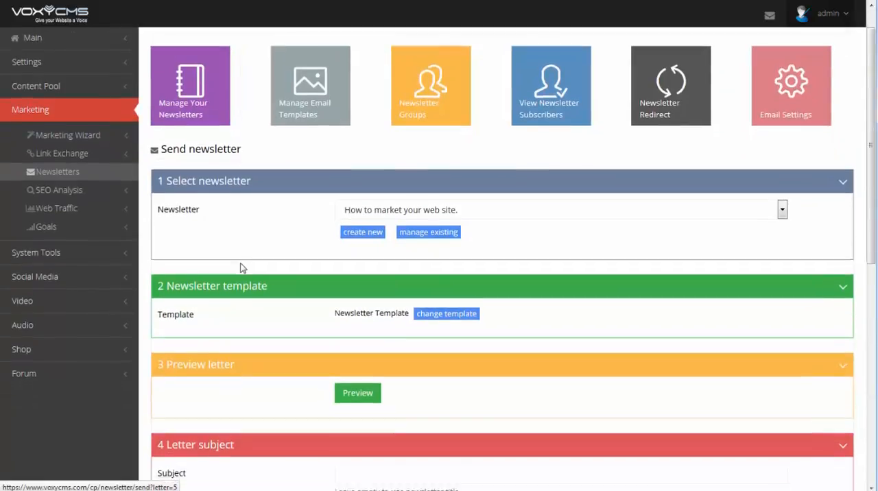
scroll(254, 212, "down", 1)
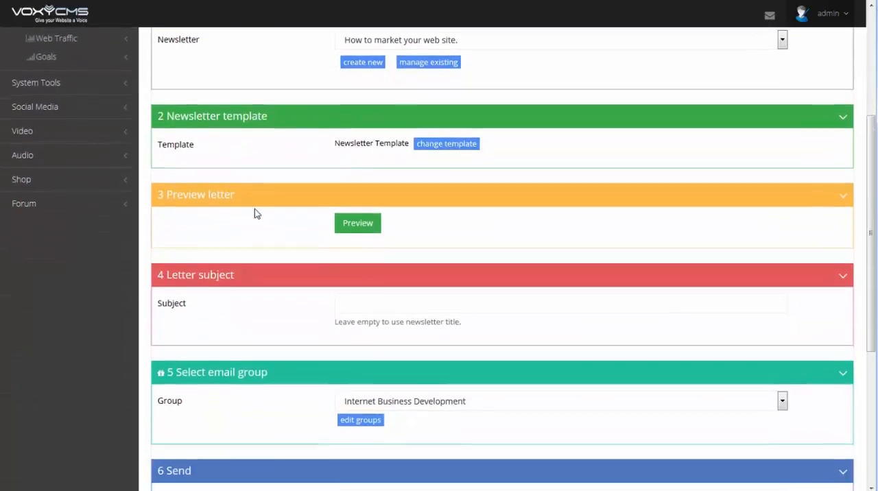
scroll(280, 198, "up", 1)
left_click(609, 108)
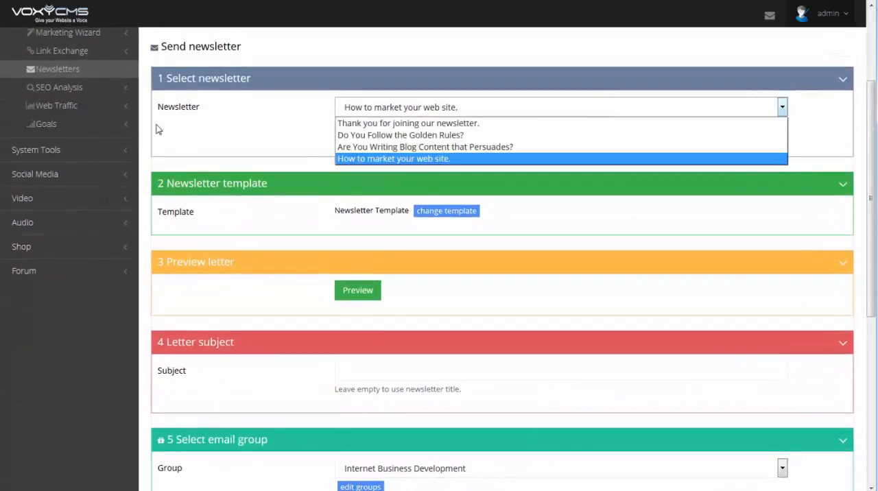
left_click(237, 129)
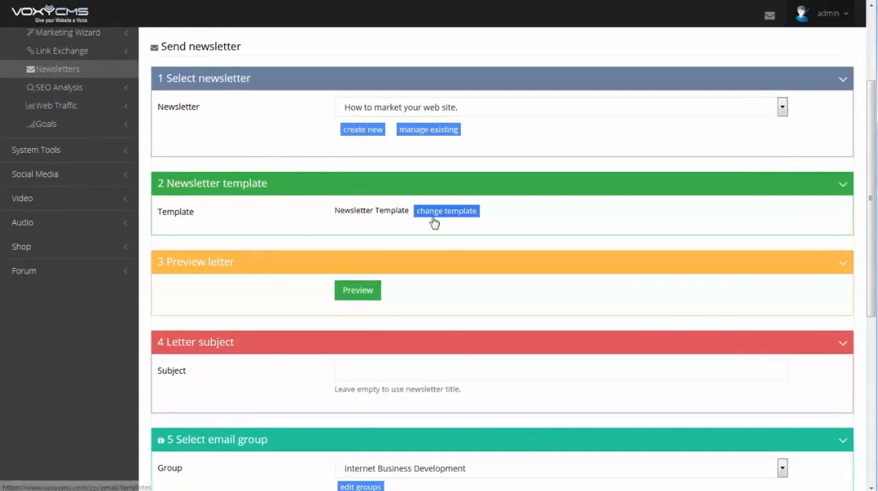
Step: Preview the letter, examine its name and datetime placeholders, and return to the send form
scroll(297, 229, "down", 2)
left_click(351, 161)
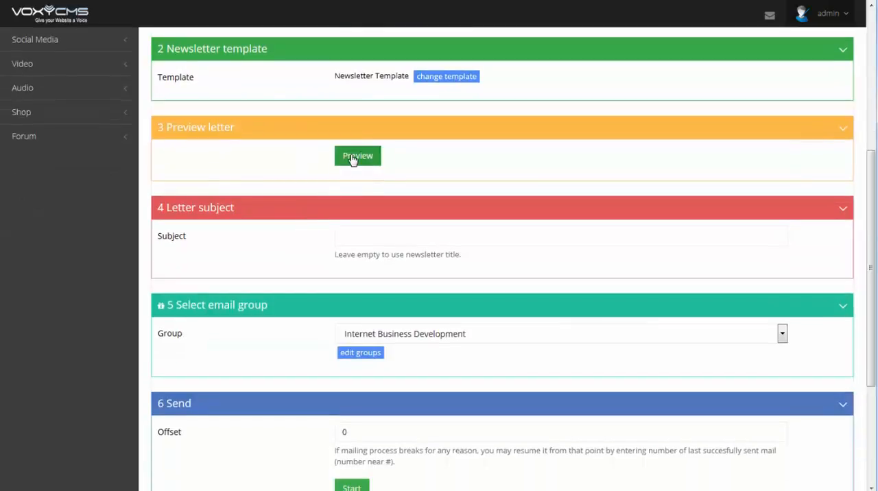
left_click_drag(240, 287, 245, 360)
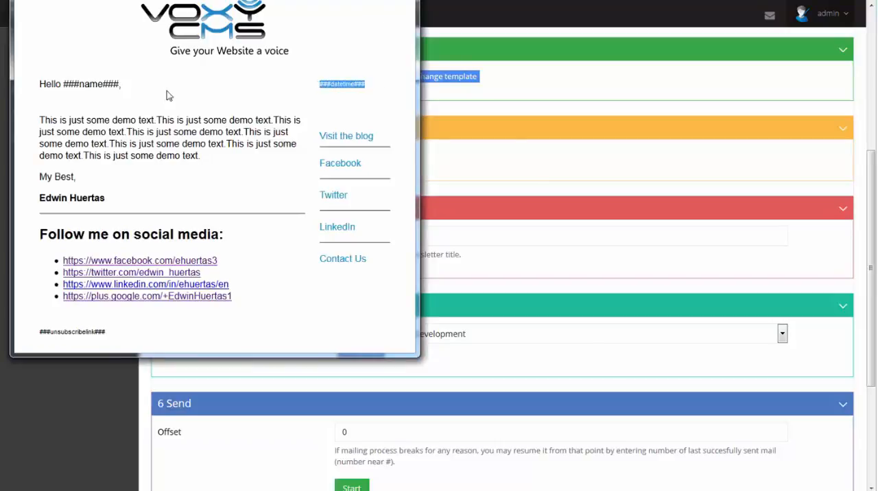
left_click_drag(142, 86, 56, 87)
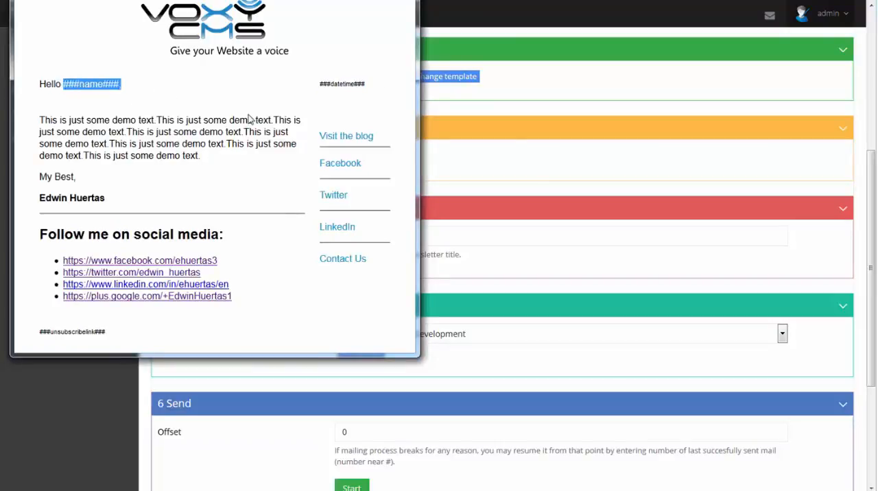
left_click_drag(312, 101, 377, 88)
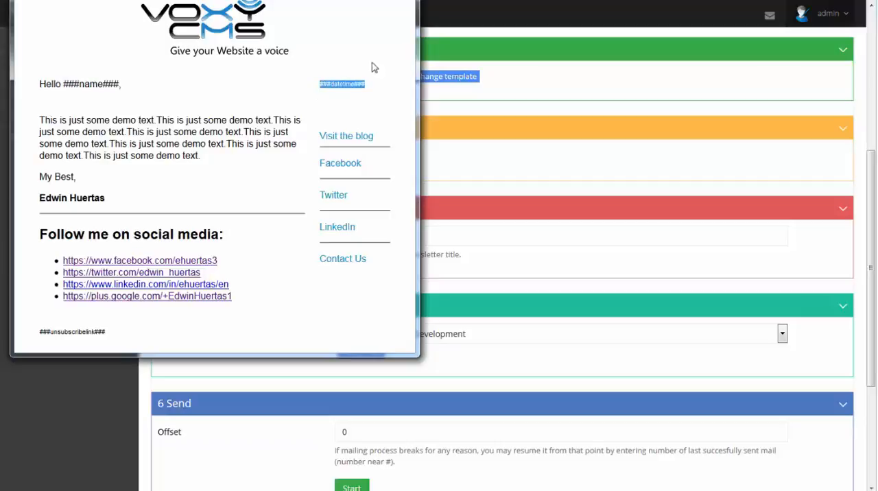
left_click(430, 149)
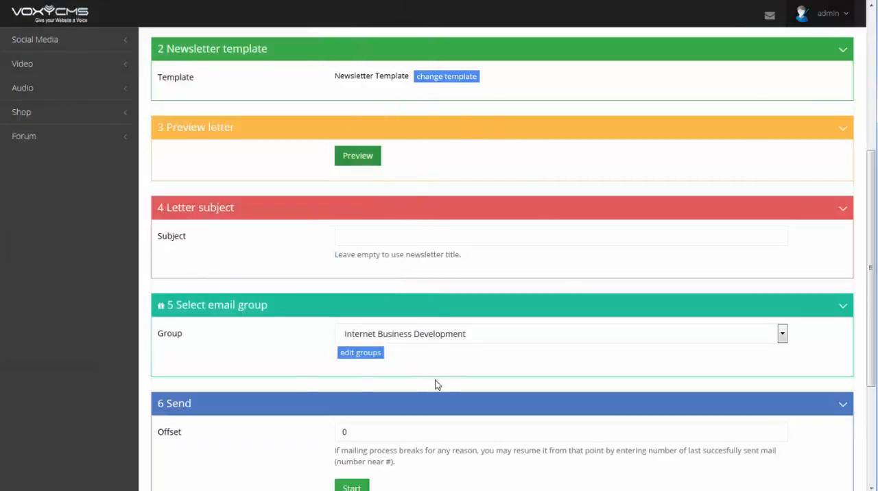
Step: Check the email group choice and the sending offset, keeping Internet Business Development as the group
scroll(263, 349, "down", 2)
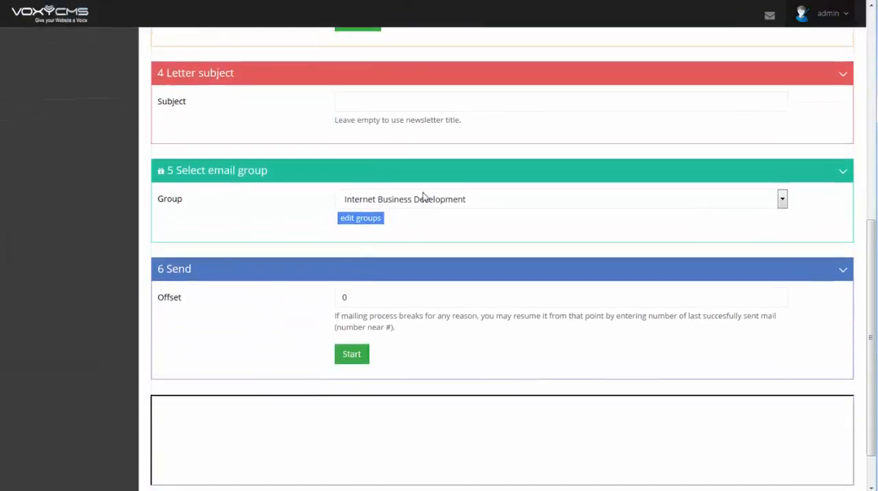
left_click(432, 199)
left_click(261, 215)
left_click(256, 302)
scroll(256, 322, "down", 1)
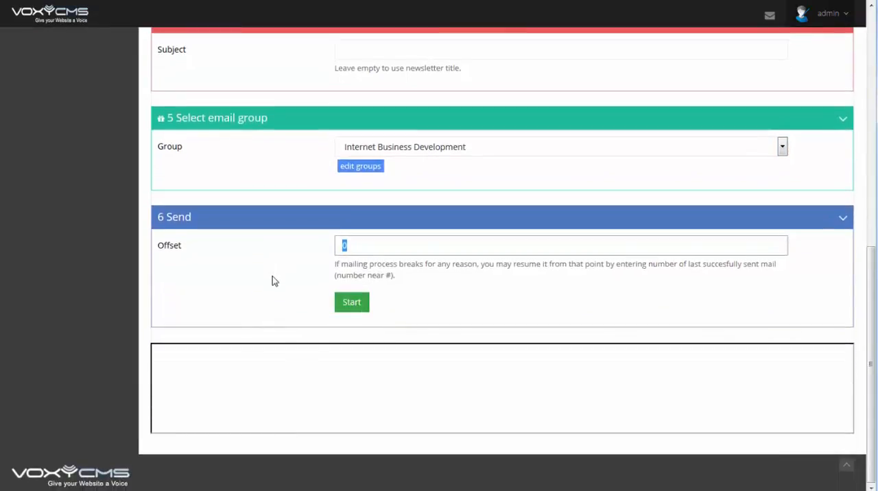
Step: Leave the send form without starting the mailing and look over the newsletter list again
scroll(272, 280, "up", 7)
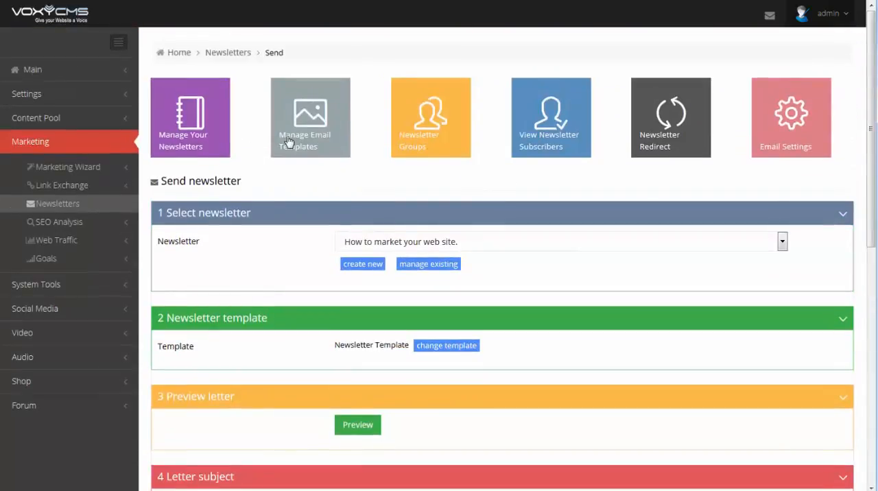
left_click(180, 128)
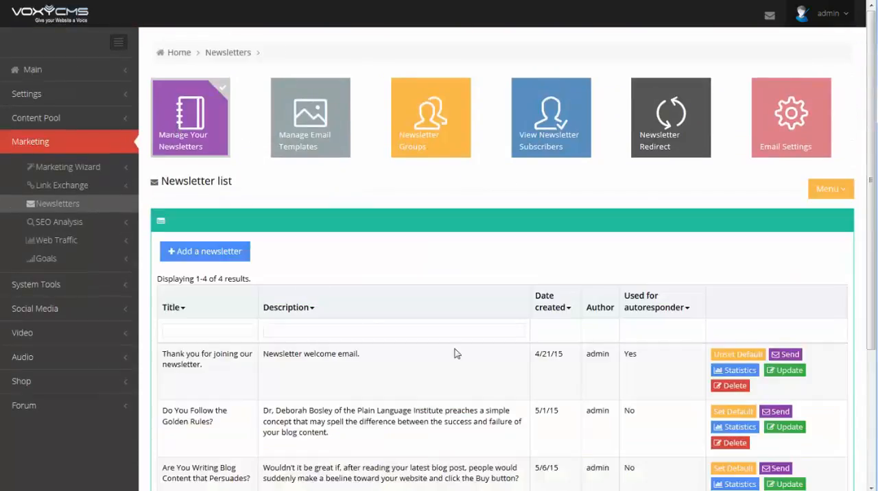
scroll(456, 353, "down", 3)
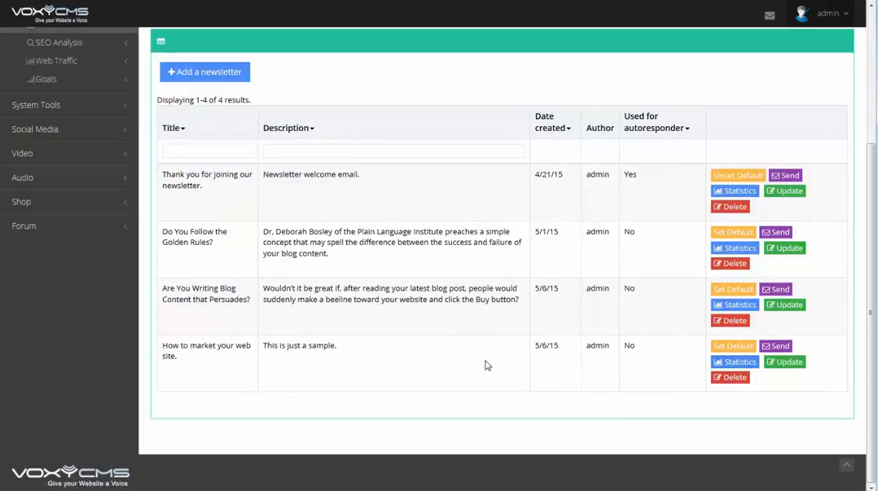
scroll(456, 363, "up", 3)
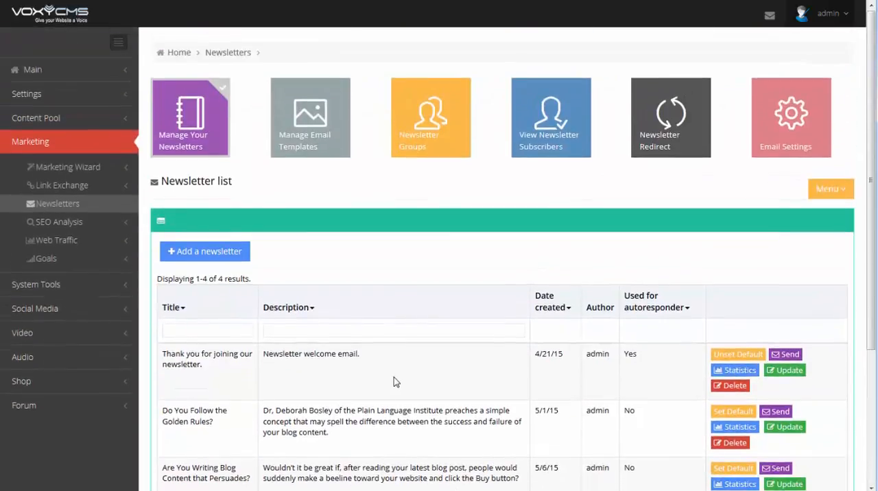